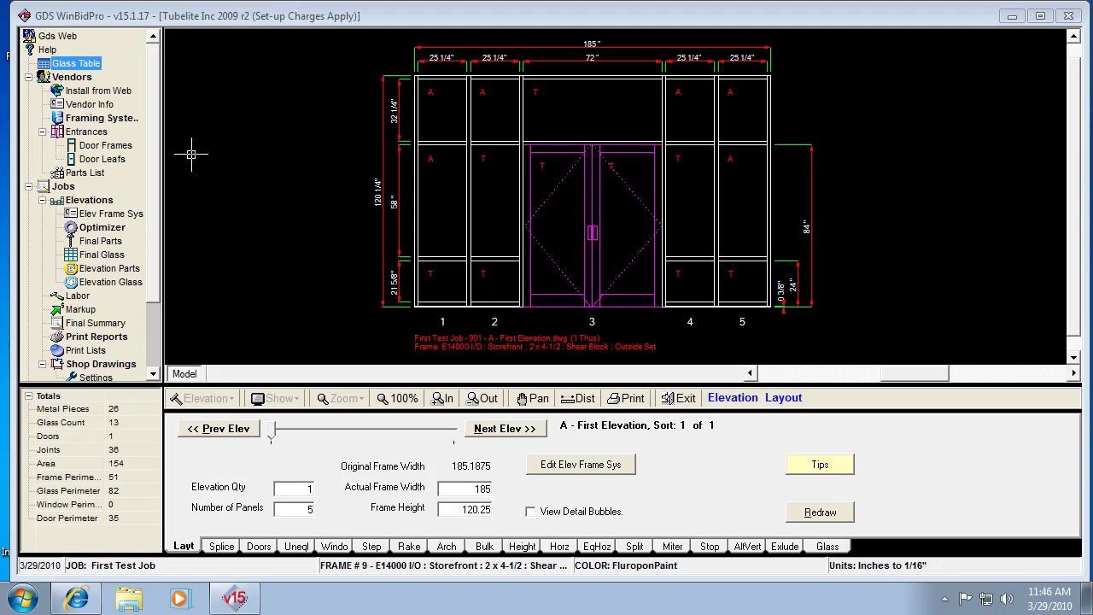
# Open the Glass Table listing the 20 glass types with prices and thickness
pyautogui.click(76, 63)
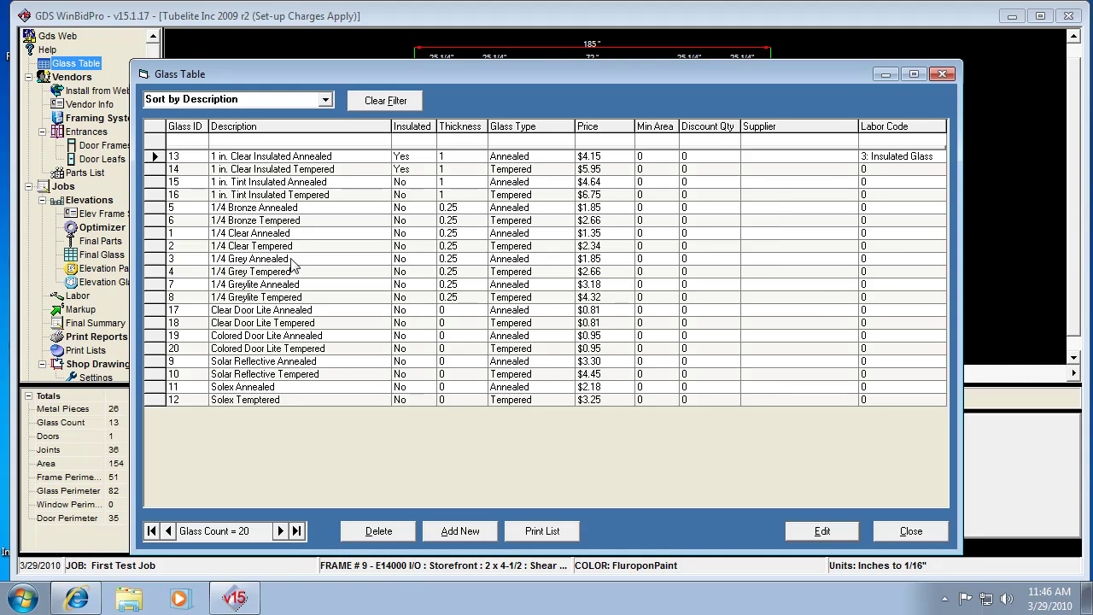
# Keep the table sorted by Description and open glass 13, 1 in. Clear Insulated Annealed, for editing
pyautogui.click(325, 100)
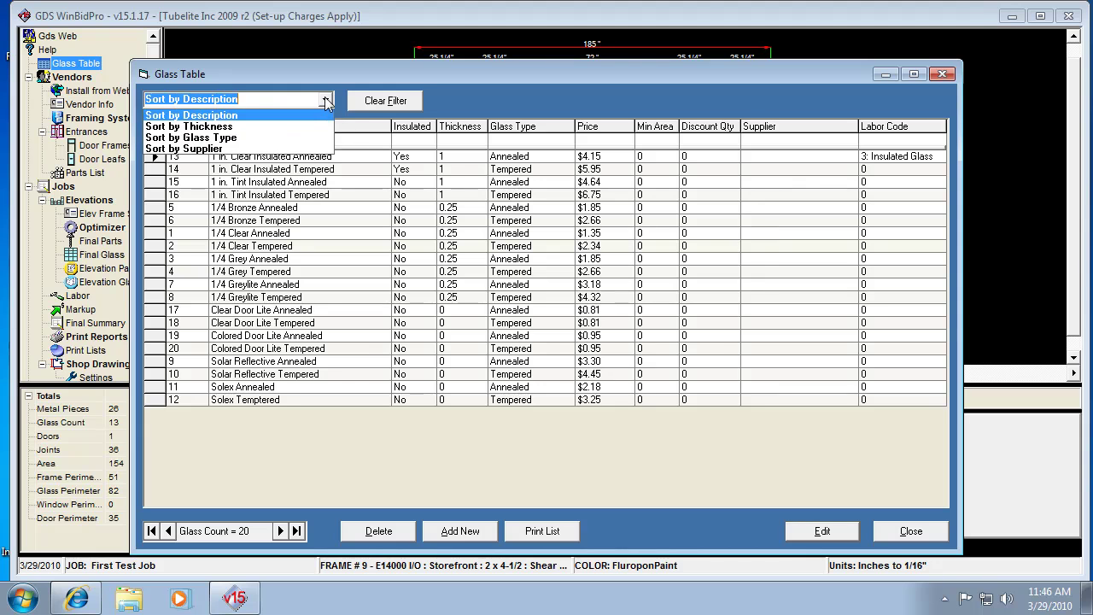
pyautogui.click(224, 119)
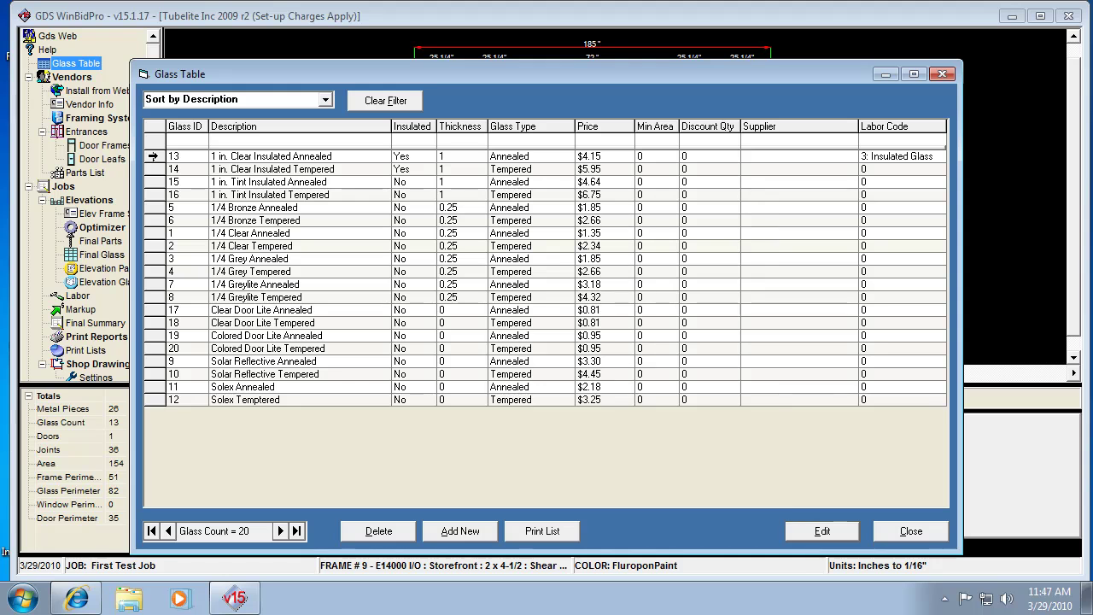
pyautogui.click(814, 533)
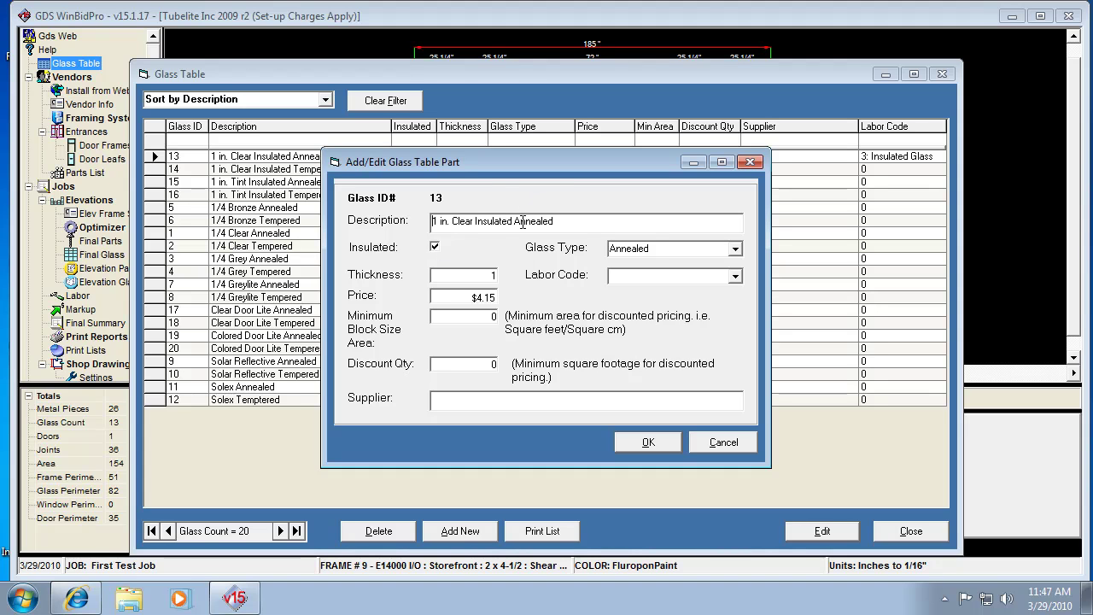
# Keep glass 13's type as Annealed and set its labor code to 3: Insulated Glass
pyautogui.click(735, 249)
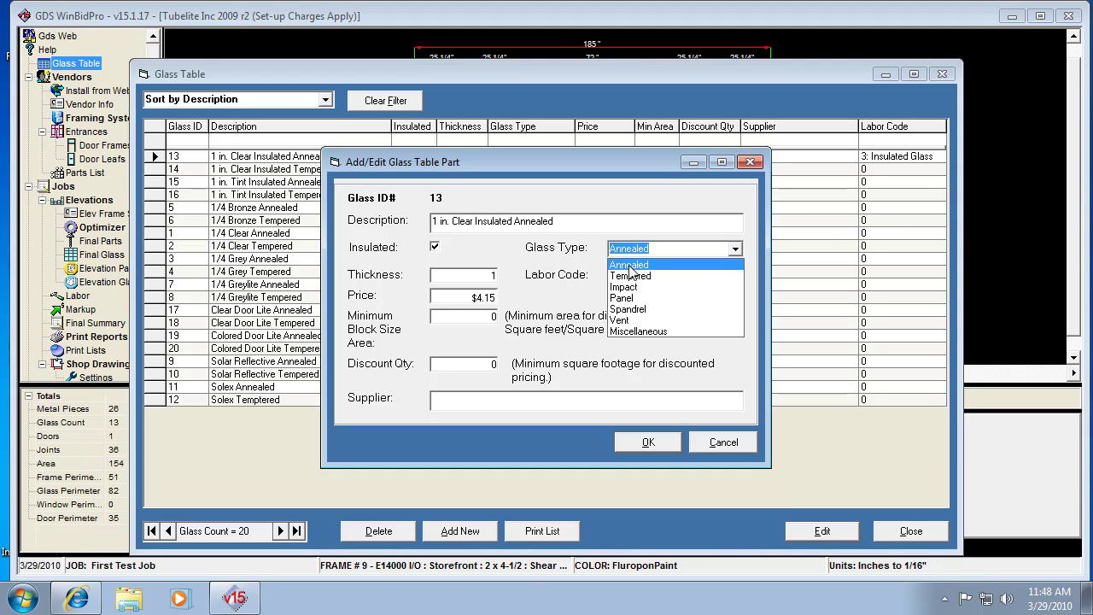
pyautogui.click(631, 266)
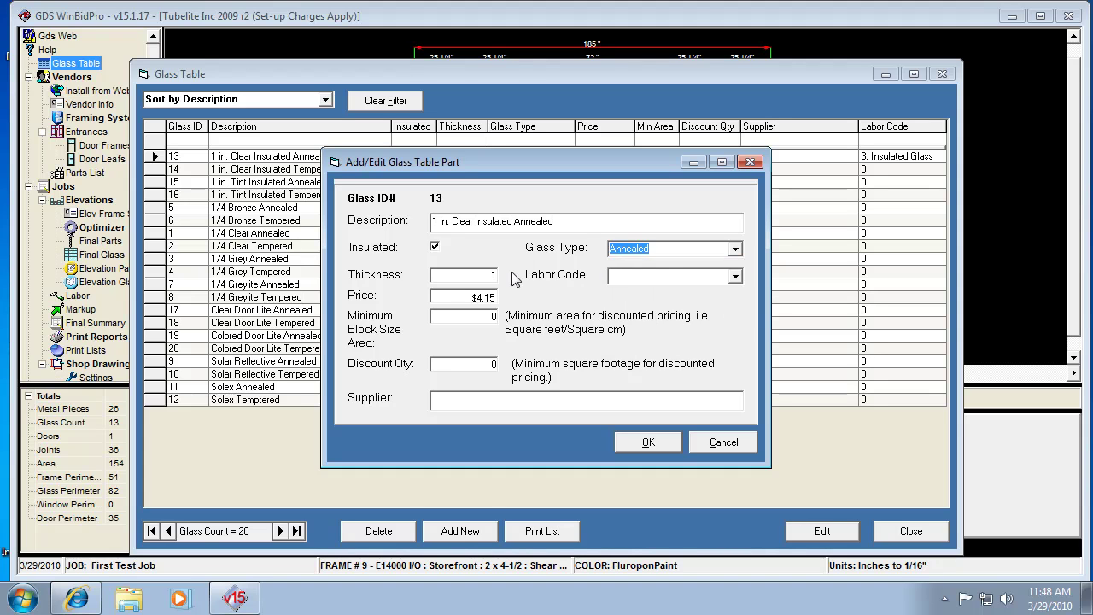
pyautogui.click(735, 277)
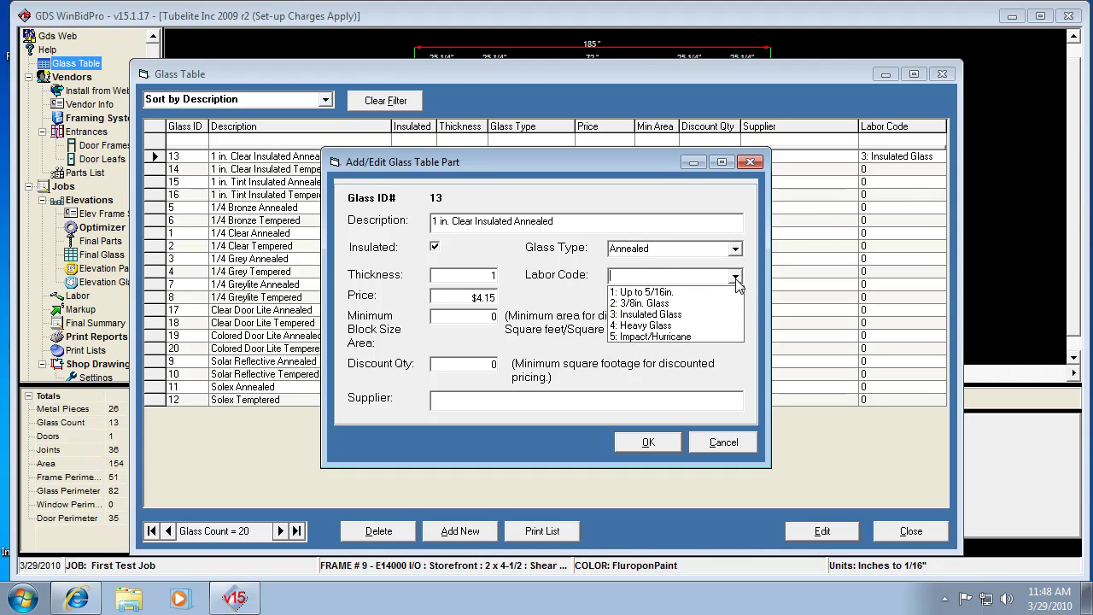
pyautogui.click(665, 318)
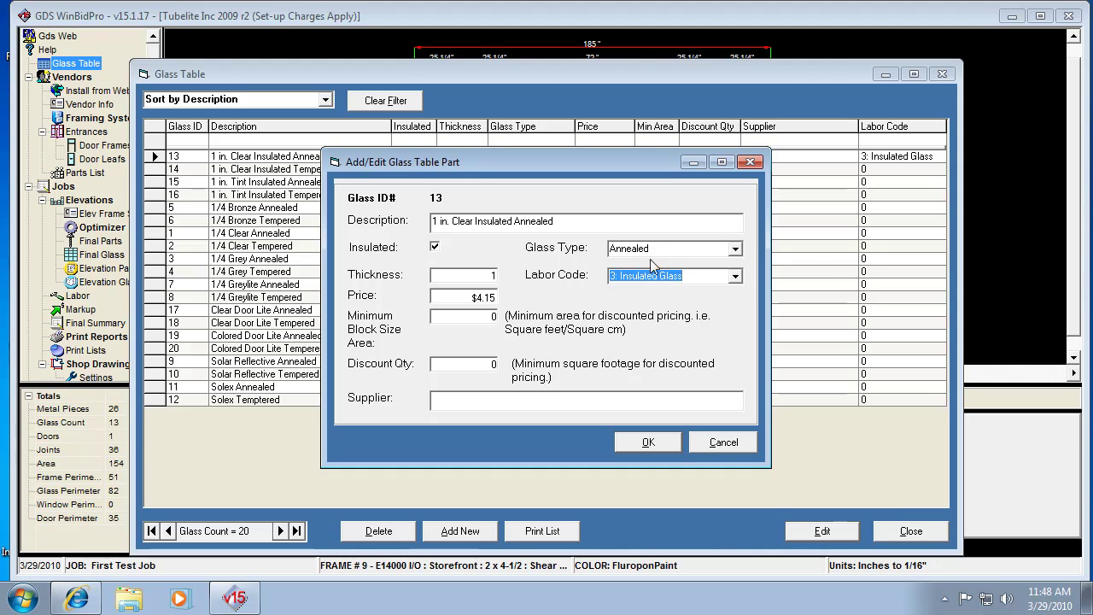
pyautogui.click(735, 277)
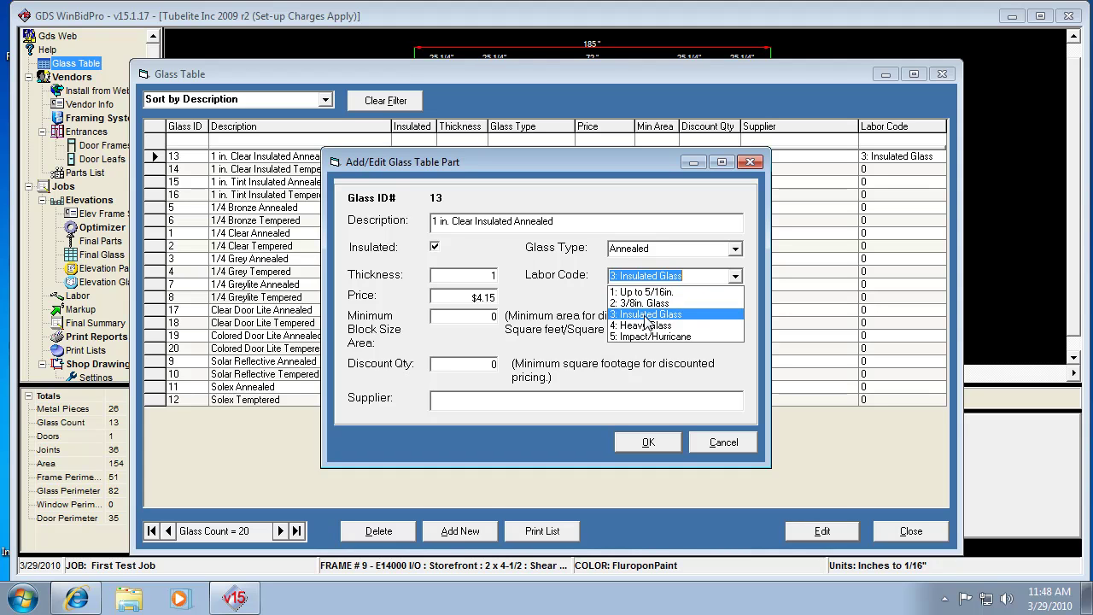
pyautogui.click(646, 315)
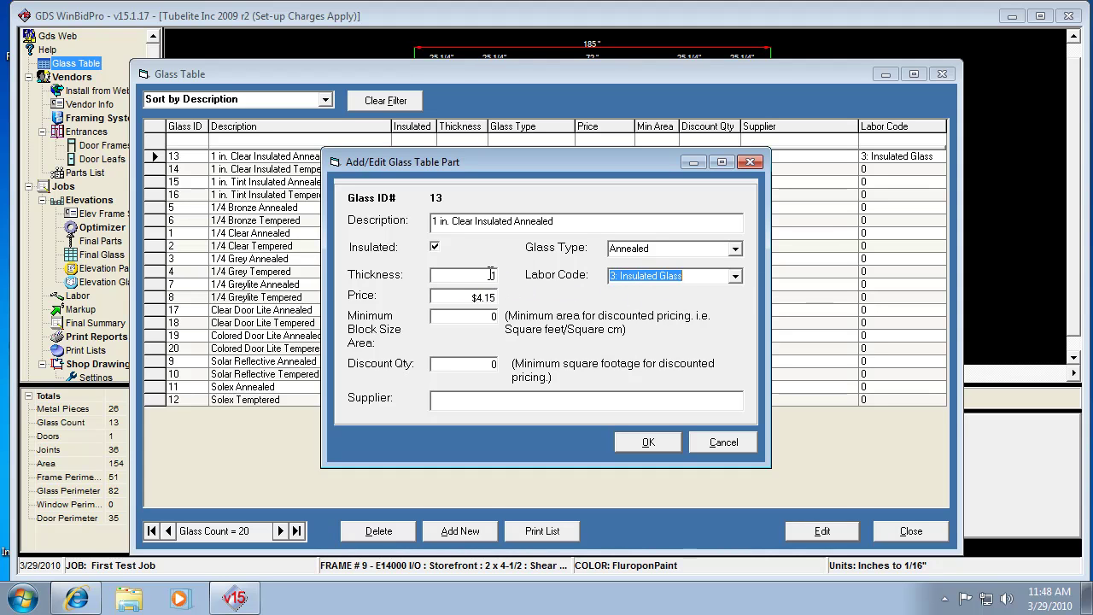
# Enter 3 as glass 13's minimum block size area and Acme as its supplier
pyautogui.moveTo(488, 274)
pyautogui.click(483, 316)
pyautogui.write('0')
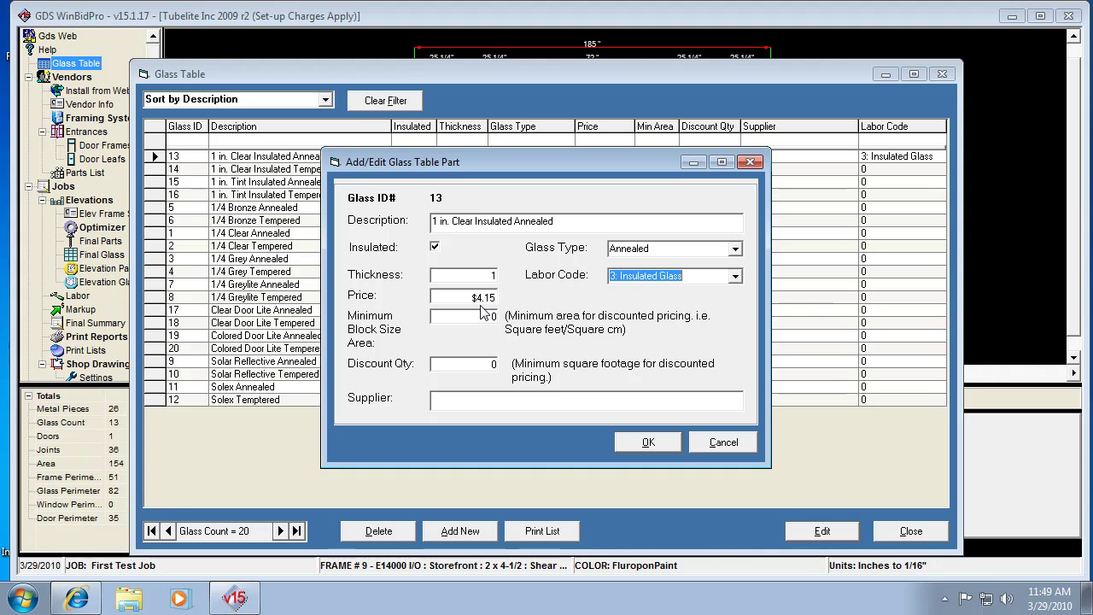
pyautogui.click(478, 317)
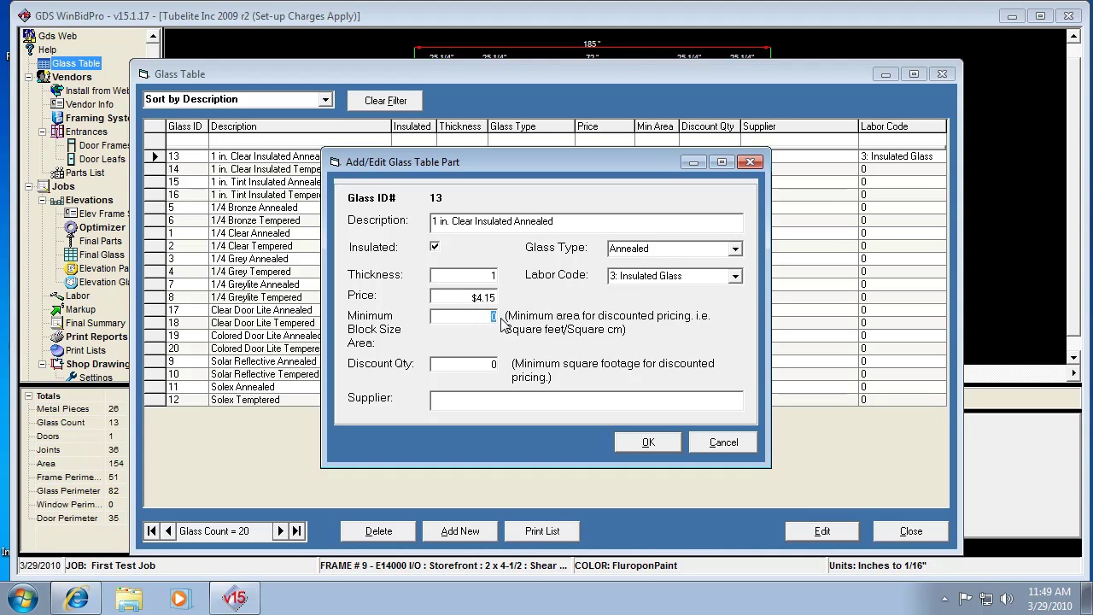
pyautogui.write('3')
pyautogui.click(436, 398)
pyautogui.write('Acme')
pyautogui.doubleClick(493, 317)
# Save glass 13's changes and close the Glass Table, returning to the elevation layout
pyautogui.click(646, 444)
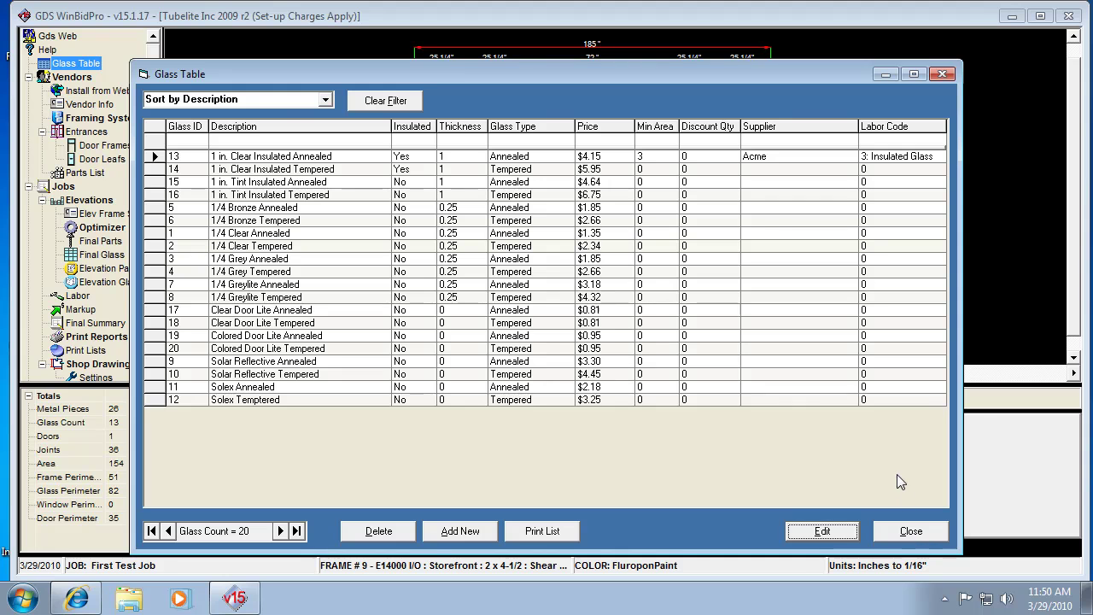
pyautogui.click(907, 532)
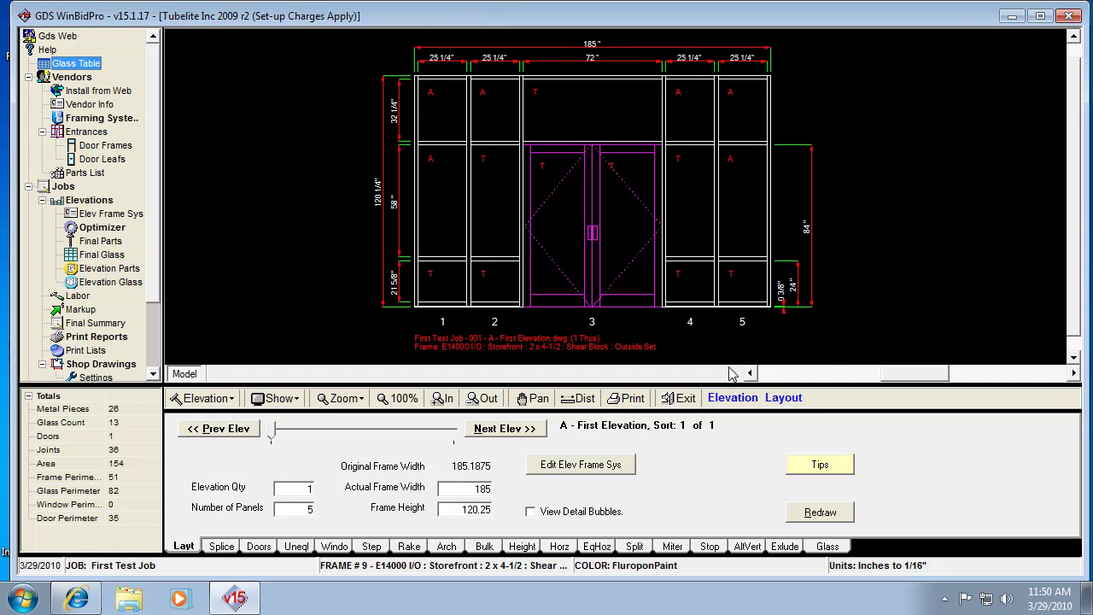
# Open the elevation's Assign Glass panel listing glass types 13–16 with prices
pyautogui.click(827, 547)
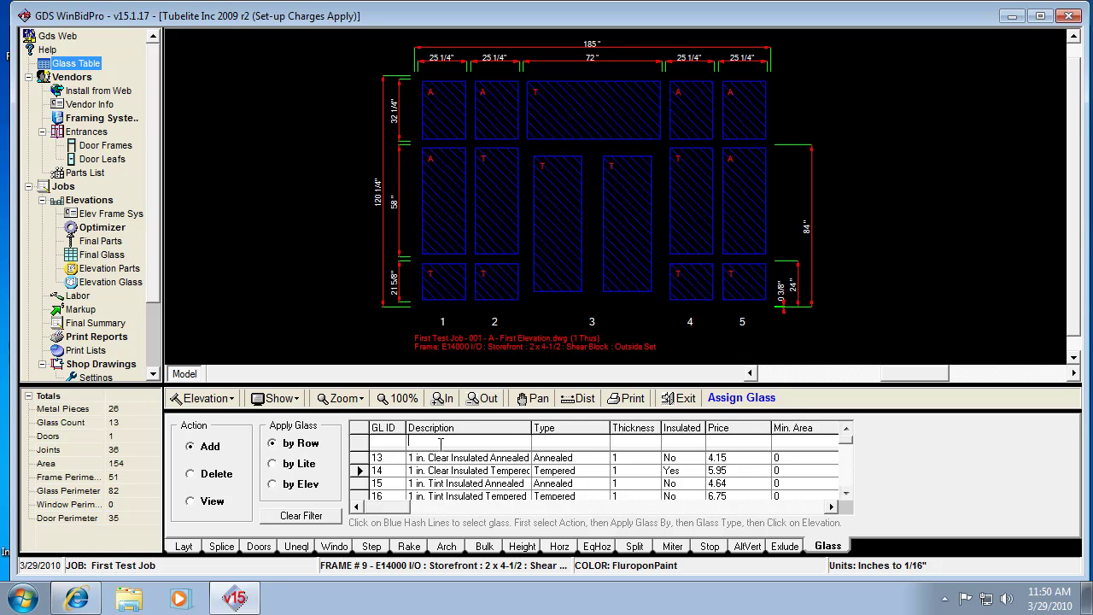
# Filter the glass list to Tempered type and thickness 1, leaving glass 14 and 16
pyautogui.write('1')
pyautogui.press('BackSpace')
pyautogui.press('Tab')
pyautogui.write('t')
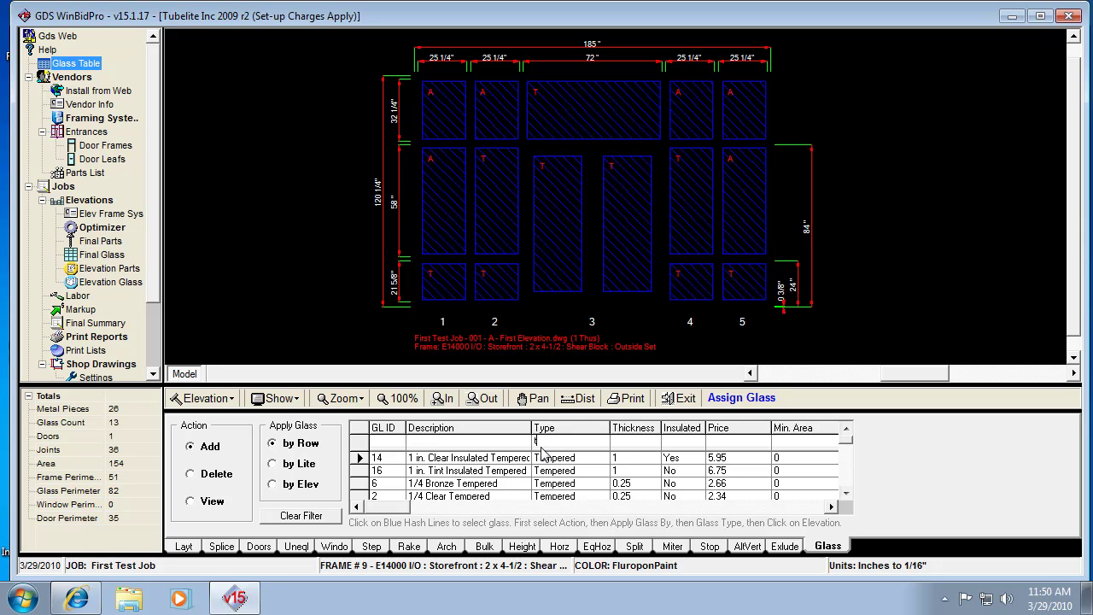
pyautogui.click(629, 443)
pyautogui.write('1')
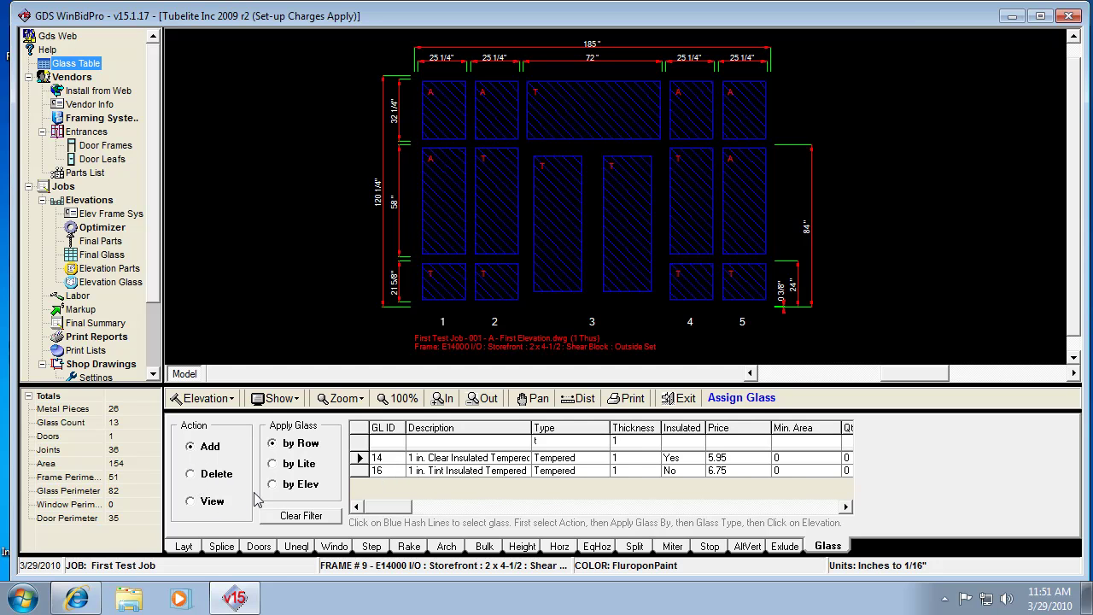
# In View mode, inspect door lite gDr3#1a and lite g2#2, both 1 in. Clear Insulated Tempered
pyautogui.click(205, 506)
pyautogui.click(570, 203)
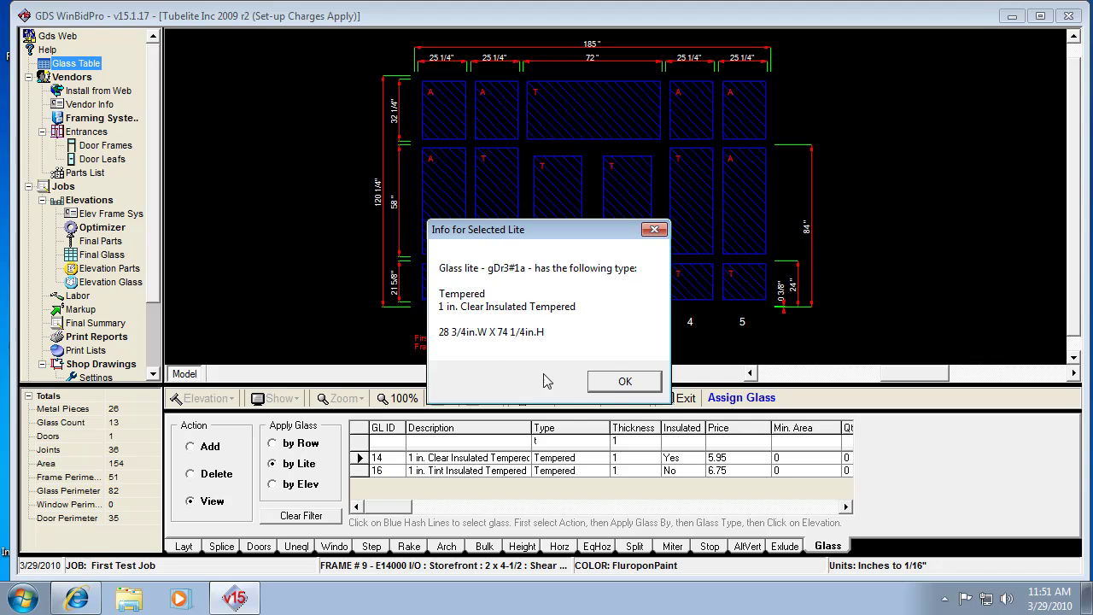
pyautogui.click(602, 391)
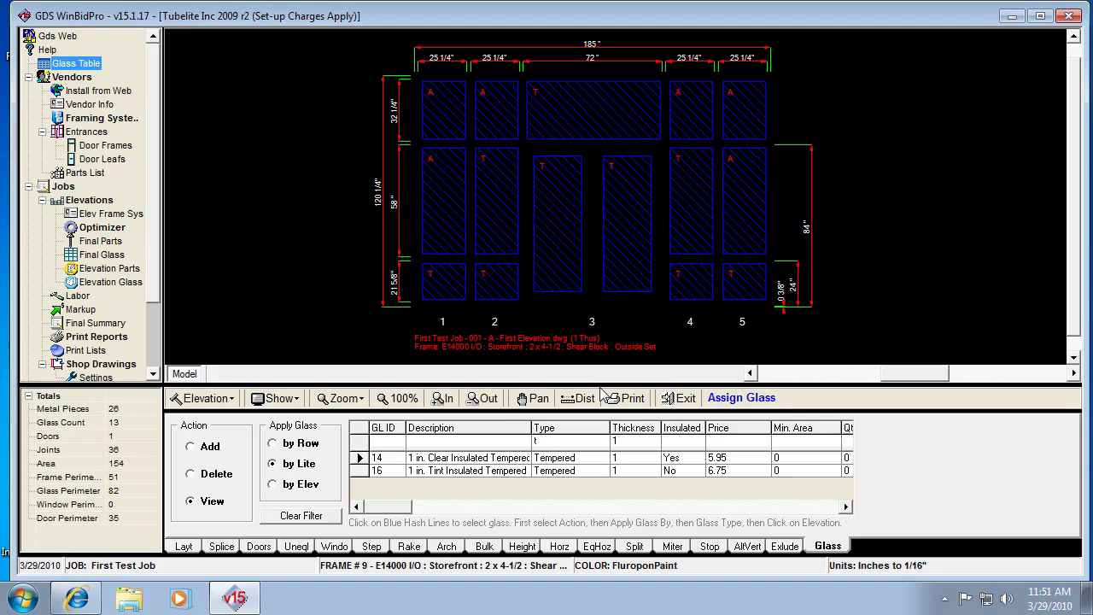
pyautogui.click(500, 196)
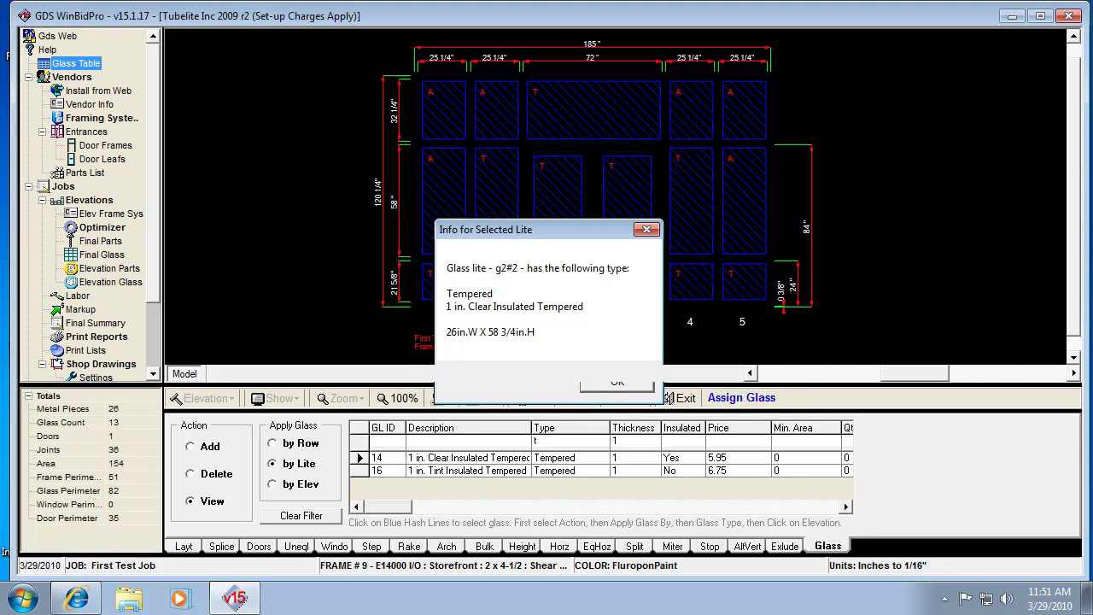
pyautogui.click(615, 381)
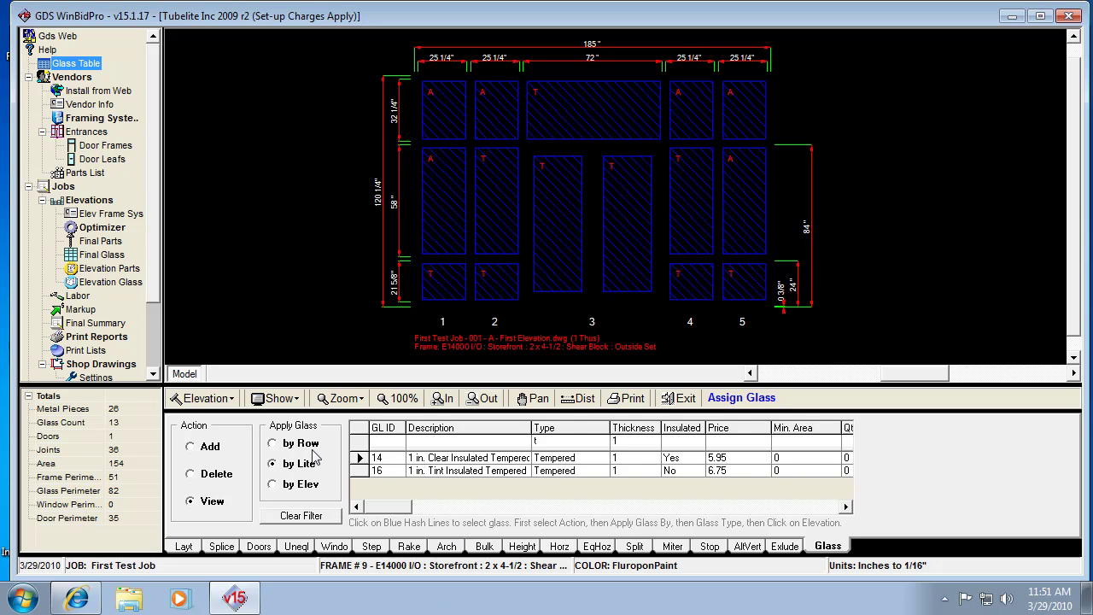
# Delete all glass assignments in the elevation, then select glass 16, 1 in. Tint Insulated Tempered, for adding
pyautogui.click(205, 475)
pyautogui.click(570, 103)
pyautogui.click(193, 447)
pyautogui.click(440, 470)
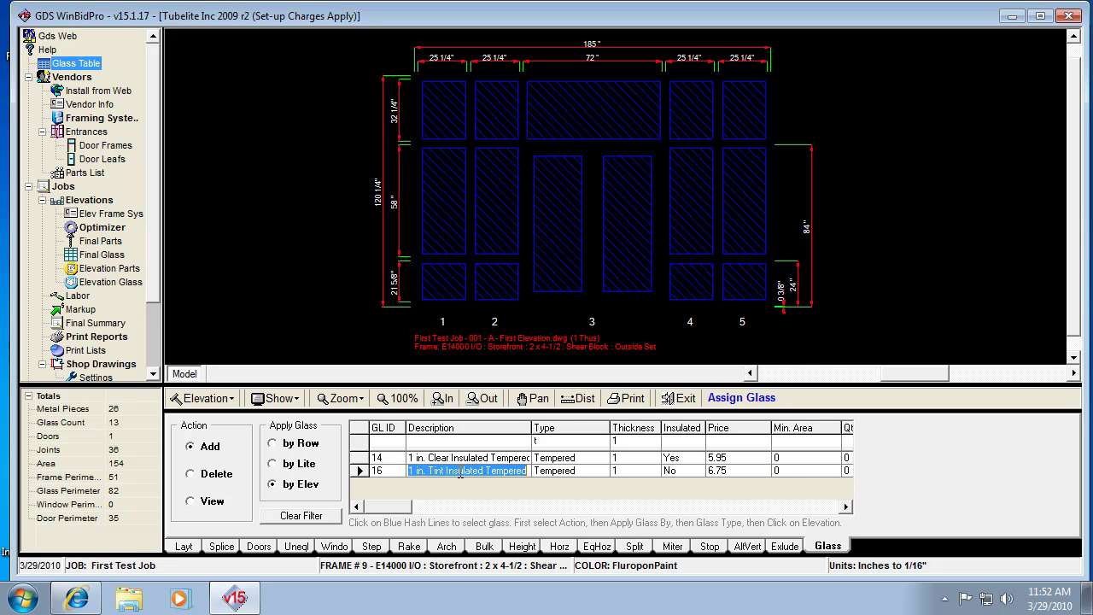
pyautogui.click(555, 236)
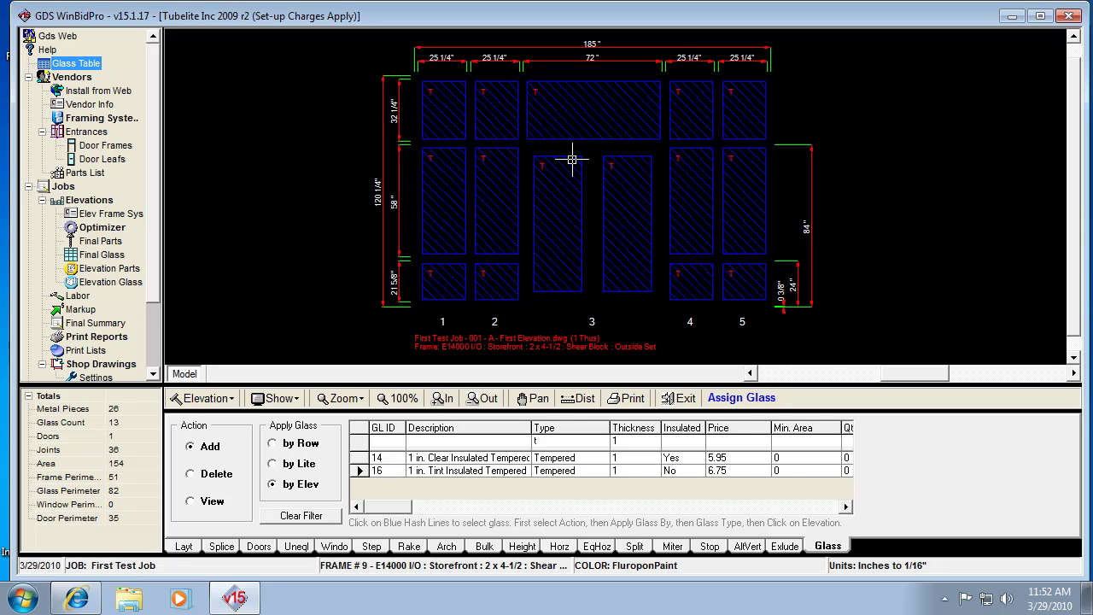
# Apply glass by row, clear the list filter, and select glass 13, 1 in. Clear Insulated Annealed
pyautogui.moveTo(240, 598)
pyautogui.click(272, 444)
pyautogui.click(300, 521)
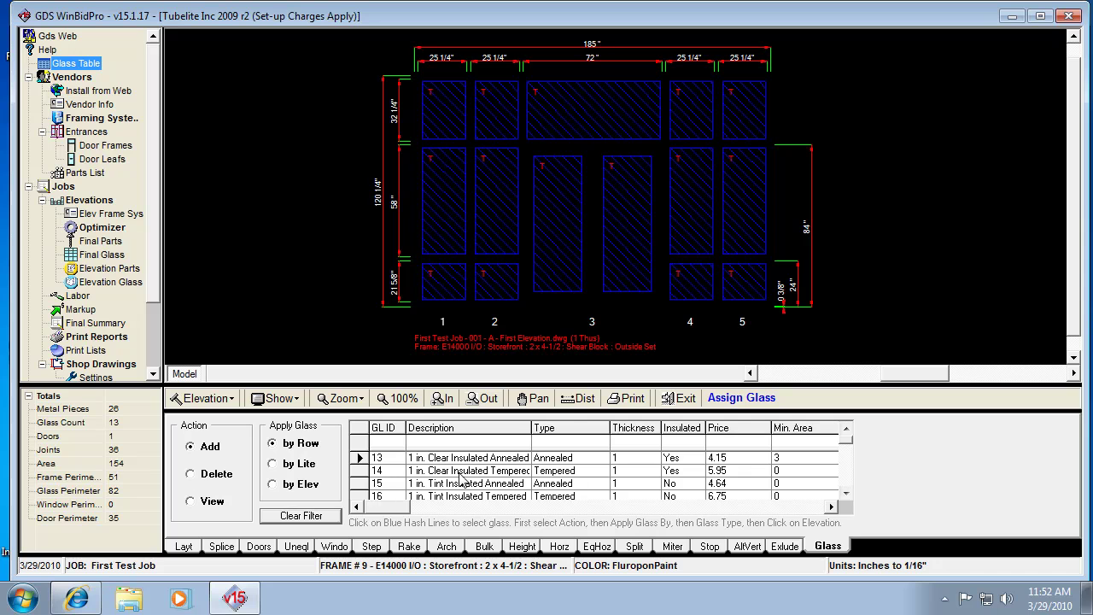
pyautogui.click(468, 458)
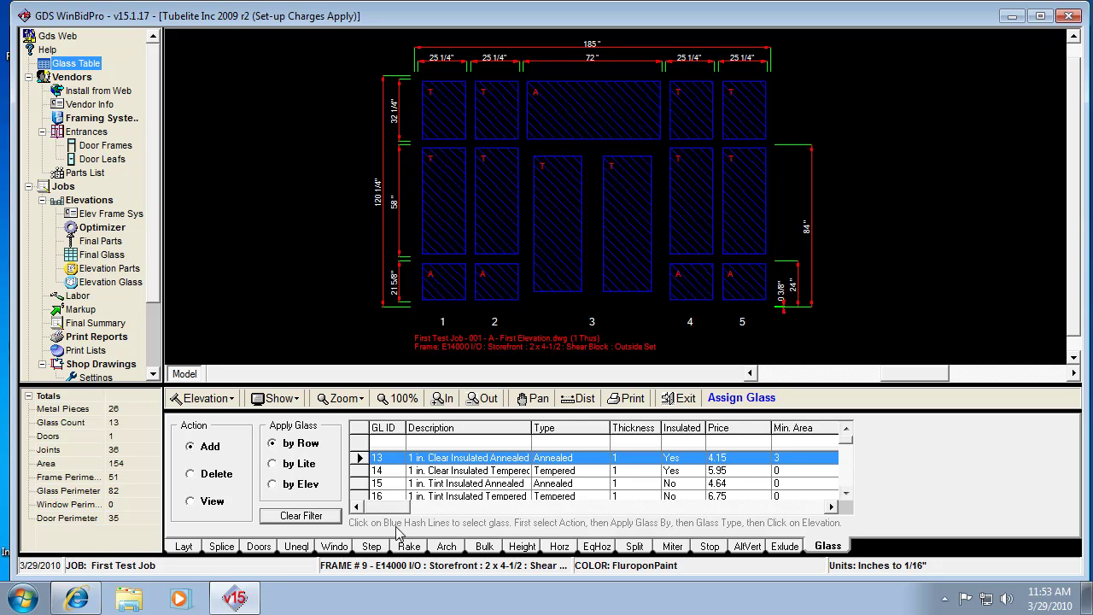
# Reassign the annealed lites to glass 14, 1 in. Clear Insulated Tempered, so every lite shows T
pyautogui.click(359, 471)
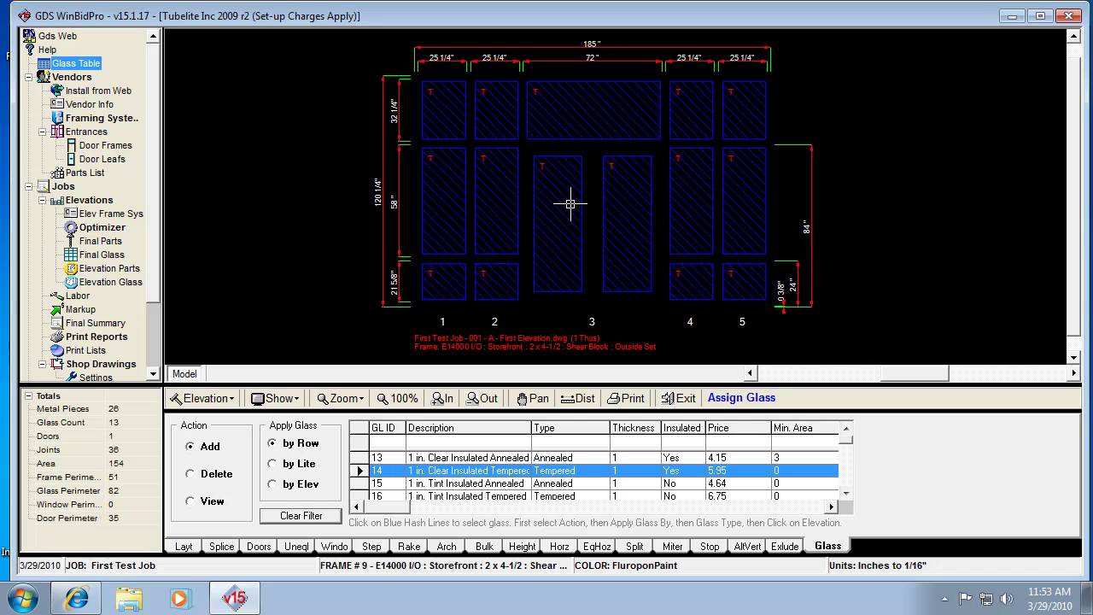
# Switch Apply Glass to by Lite, keeping glass 14 selected
pyautogui.click(274, 466)
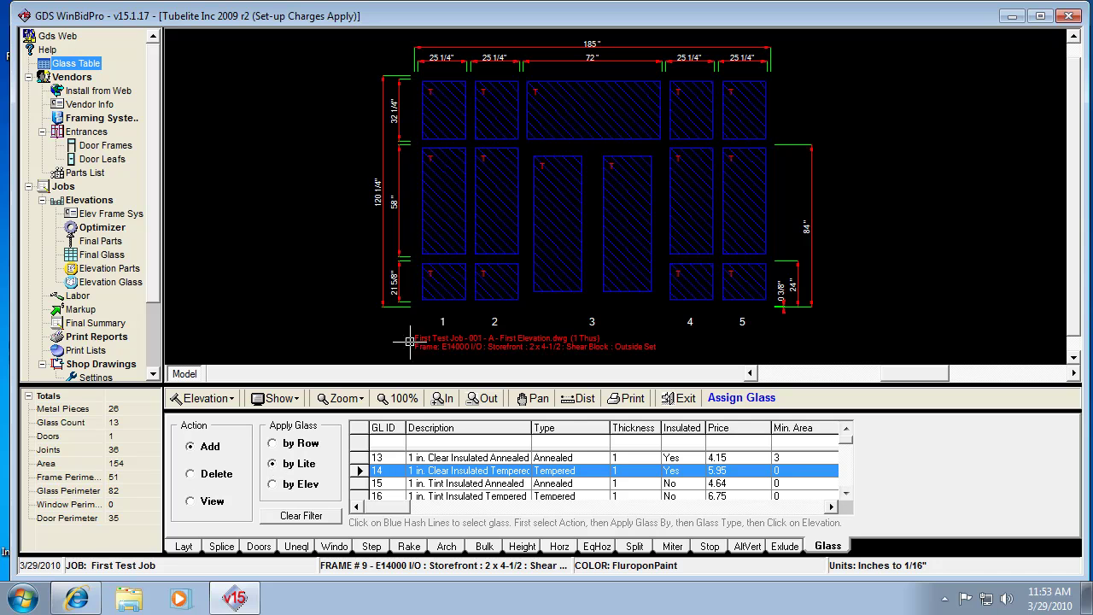